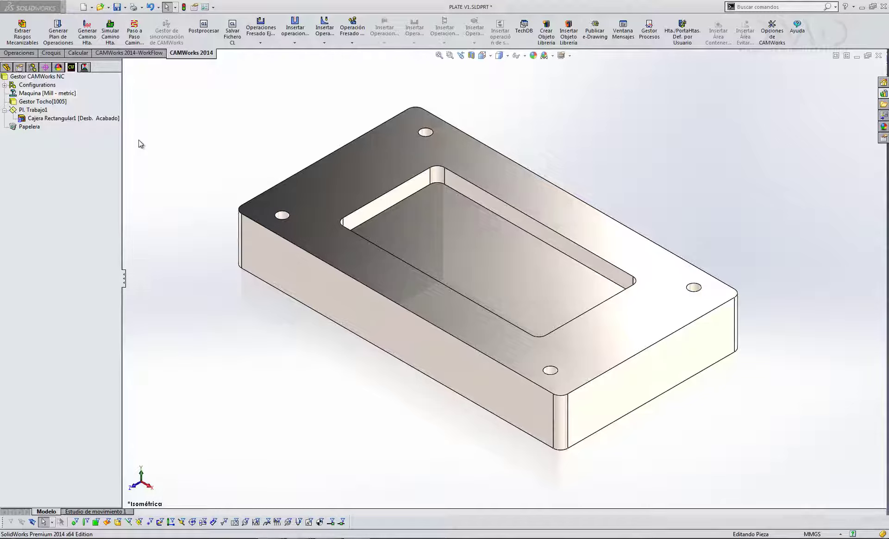
- Select Cajera Rectangular1 and show the Desbaste2 and Fresado de contorno2 toolpaths on the plate
click(54, 119)
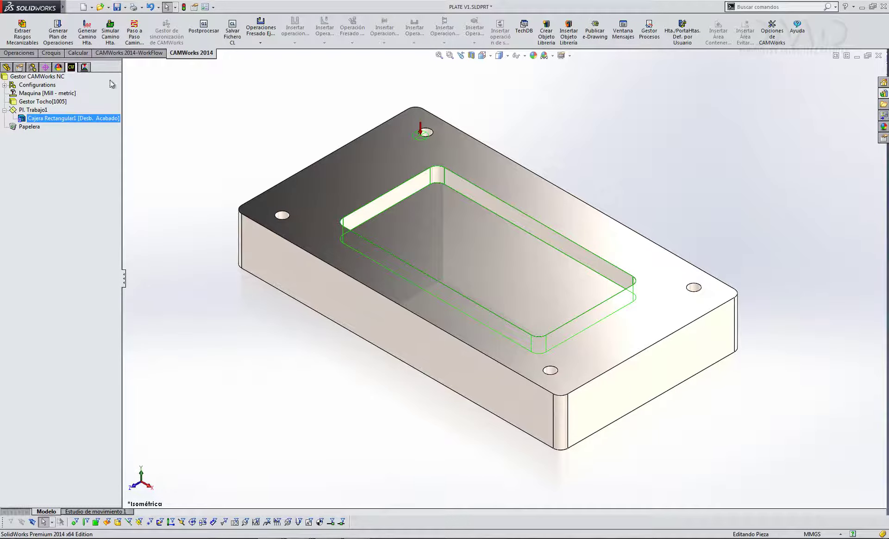
click(84, 68)
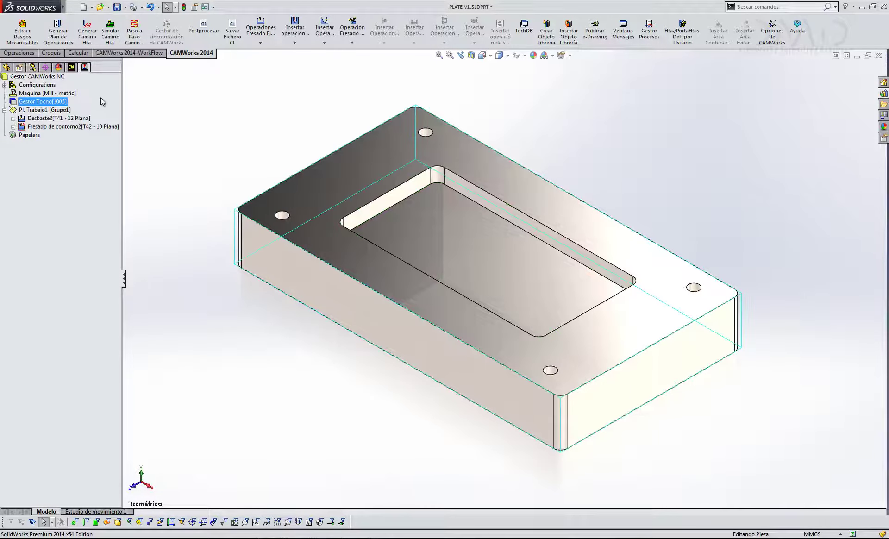
click(49, 119)
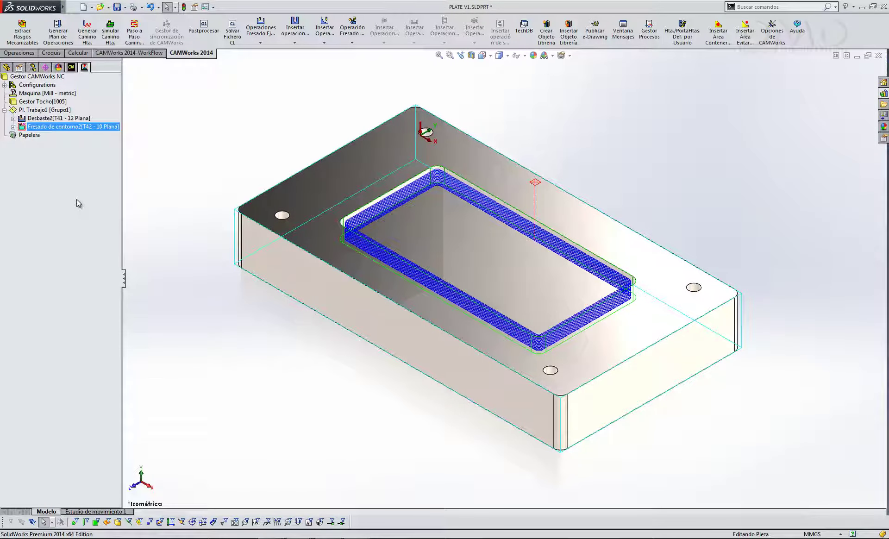
key(Escape)
double_click(47, 120)
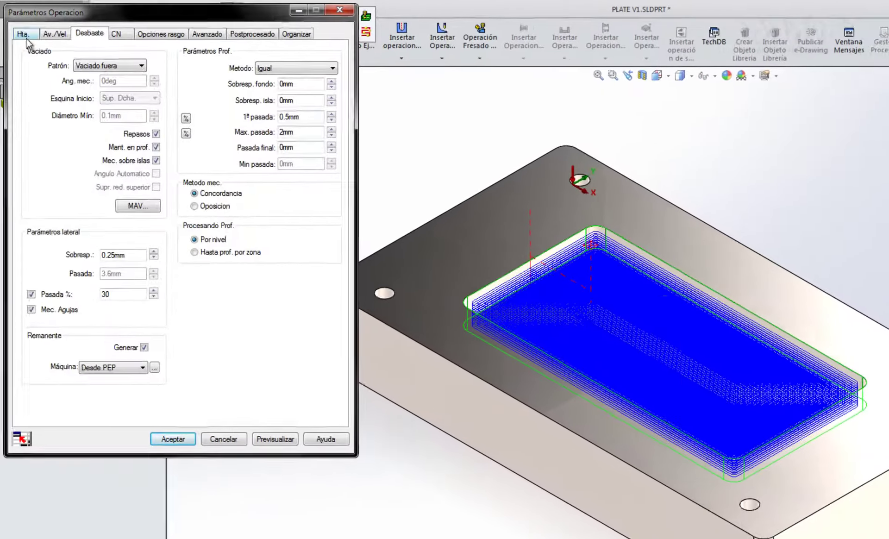
click(16, 25)
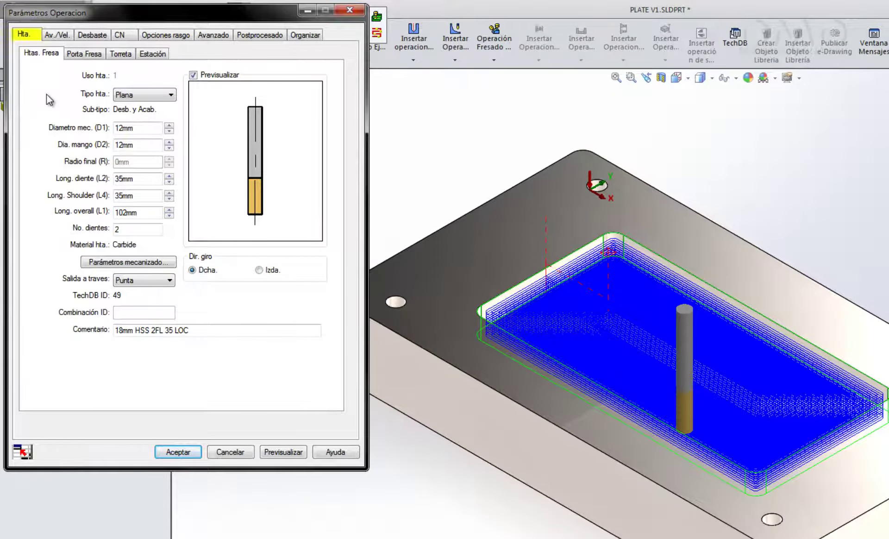
click(56, 34)
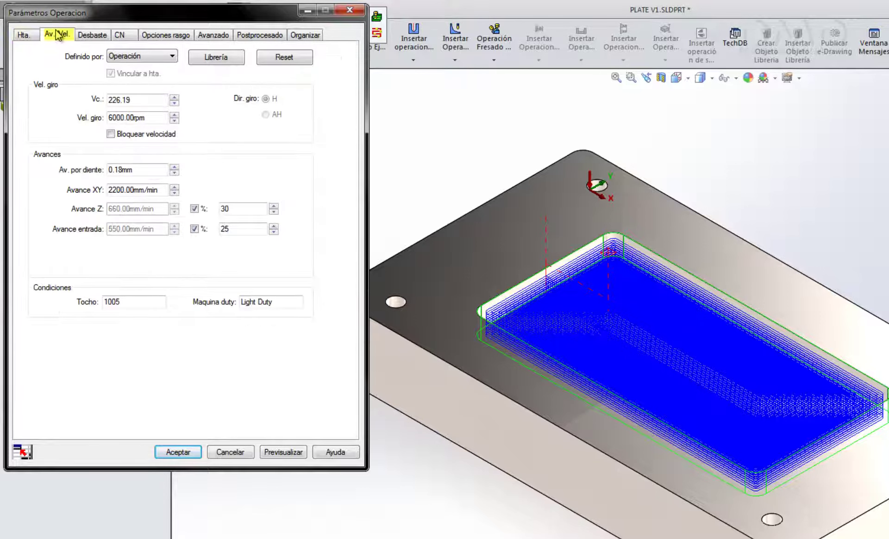
click(80, 36)
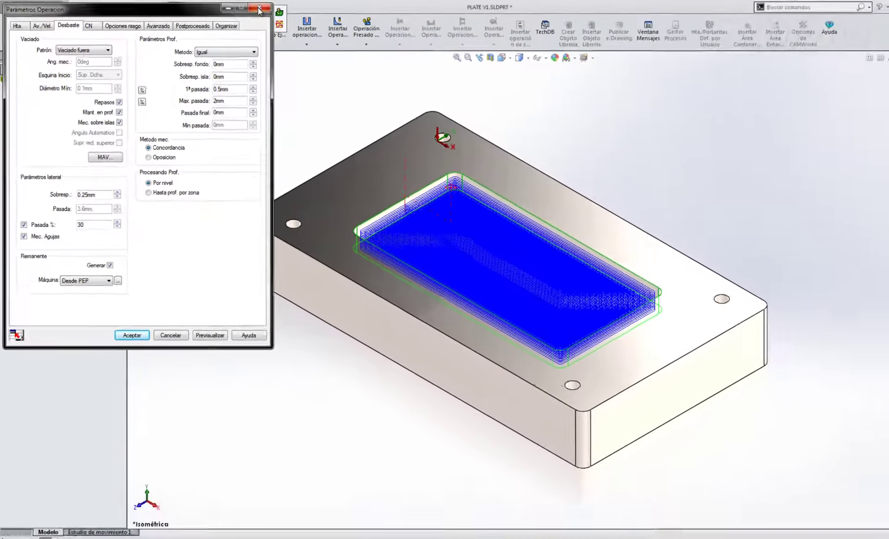
click(259, 8)
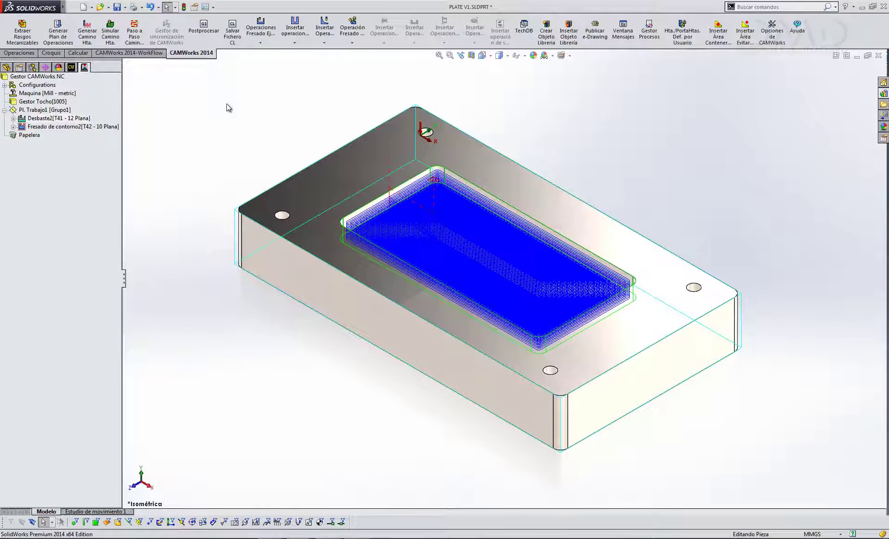
- Save the rectangular pocket and its operations as library object 'Rectangular Pocket'
click(72, 68)
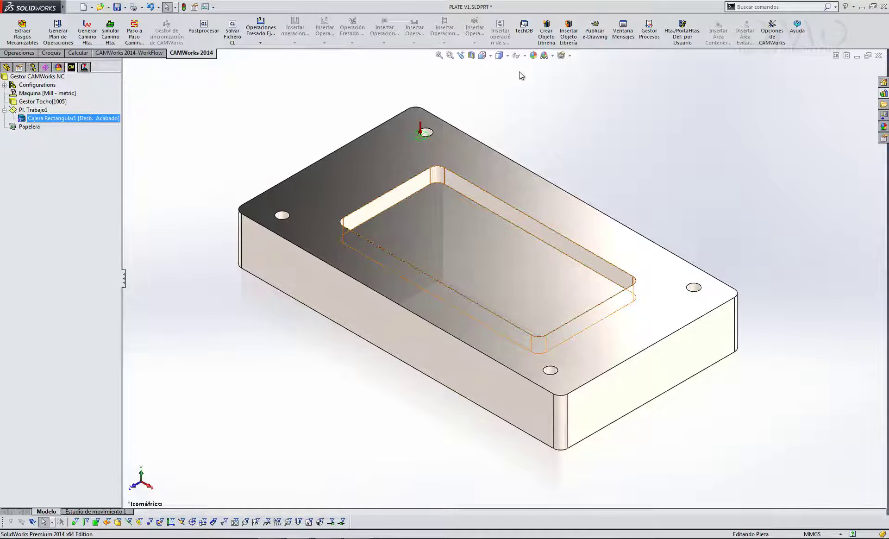
click(547, 30)
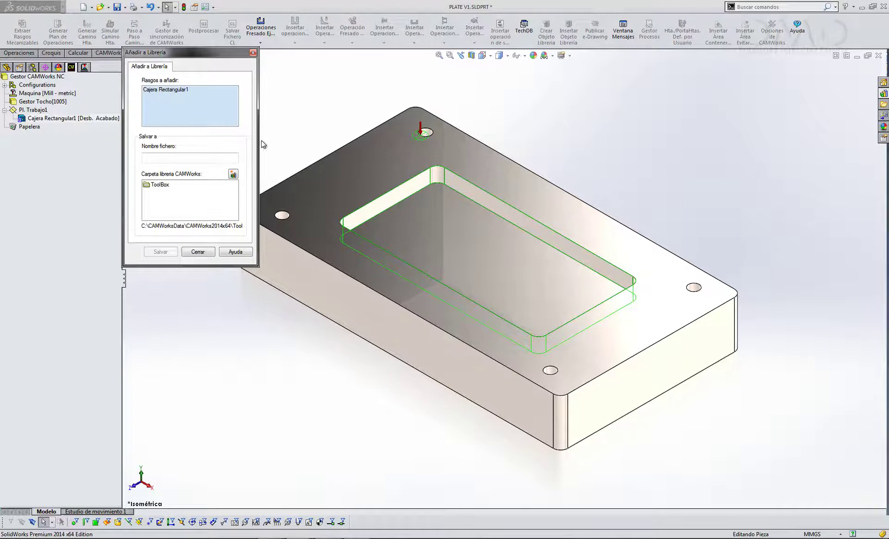
click(216, 156)
text(Rectangular Pocket)
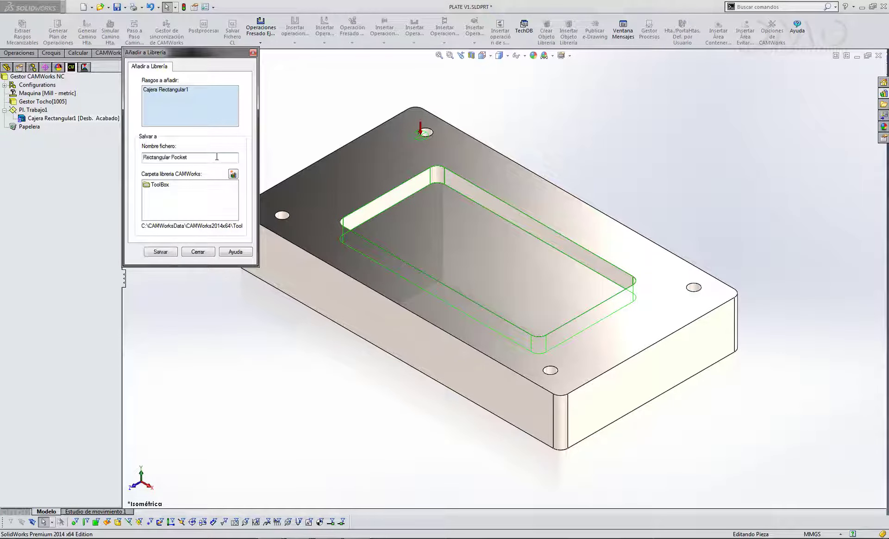
click(165, 253)
click(202, 252)
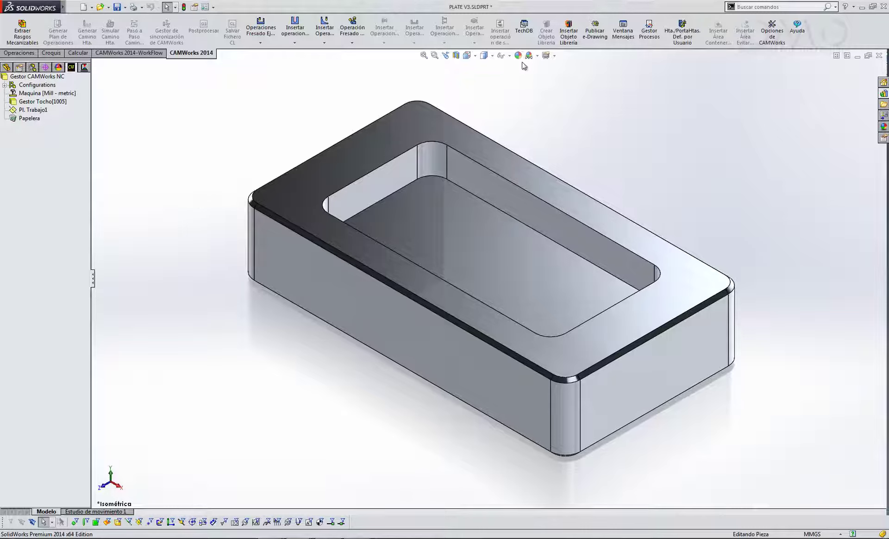
- Insert Rectangular Pocket.cwlib on work plane Pl. Trabajo1, referenced to the recess floor face
click(573, 38)
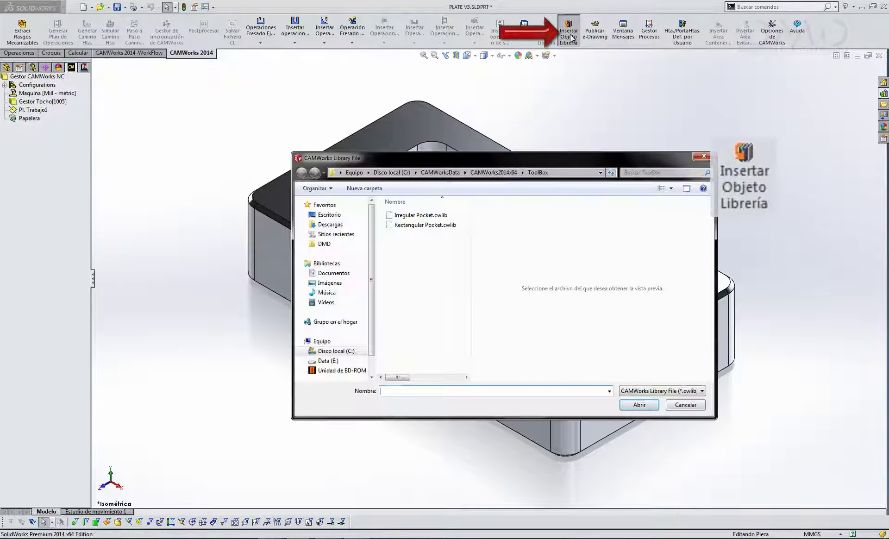
click(425, 225)
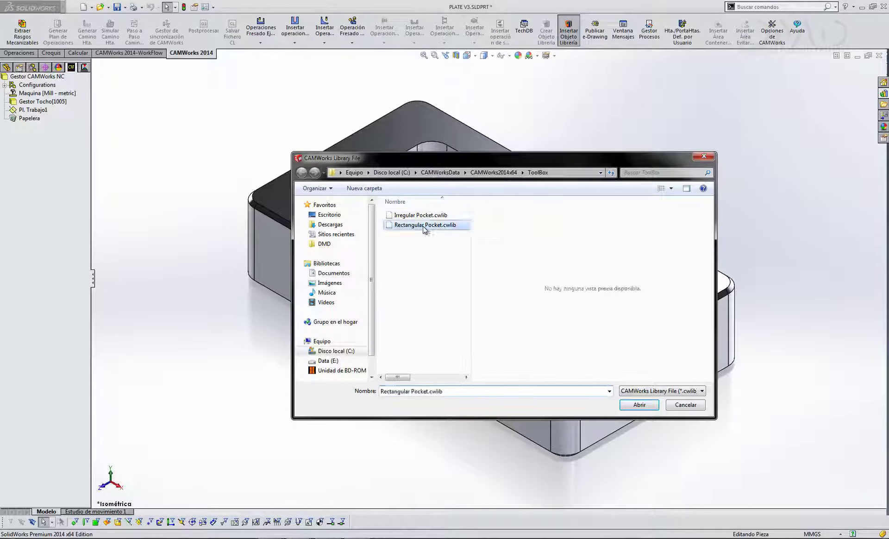
click(639, 404)
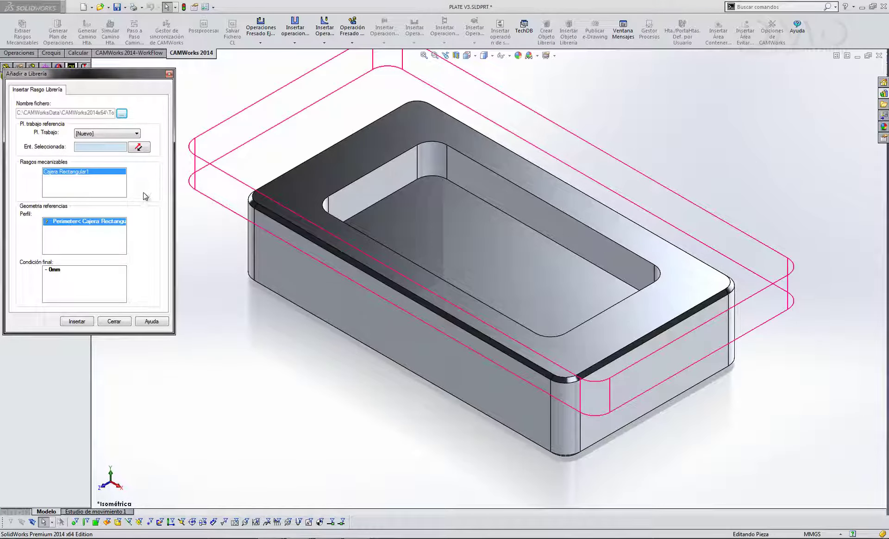
click(108, 134)
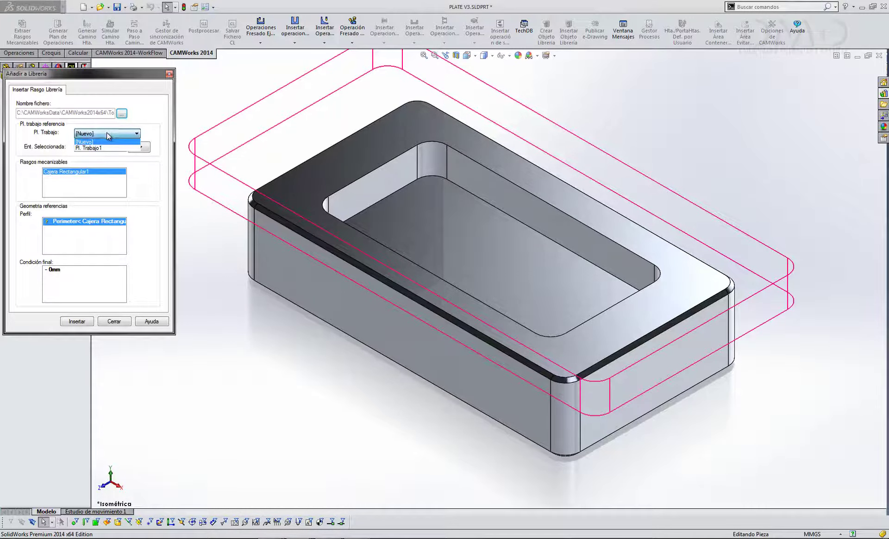
click(92, 147)
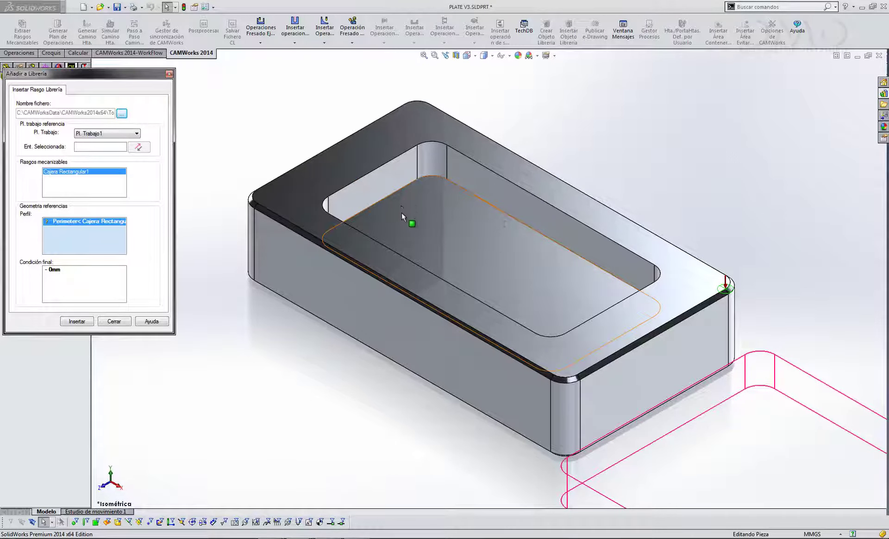
click(416, 227)
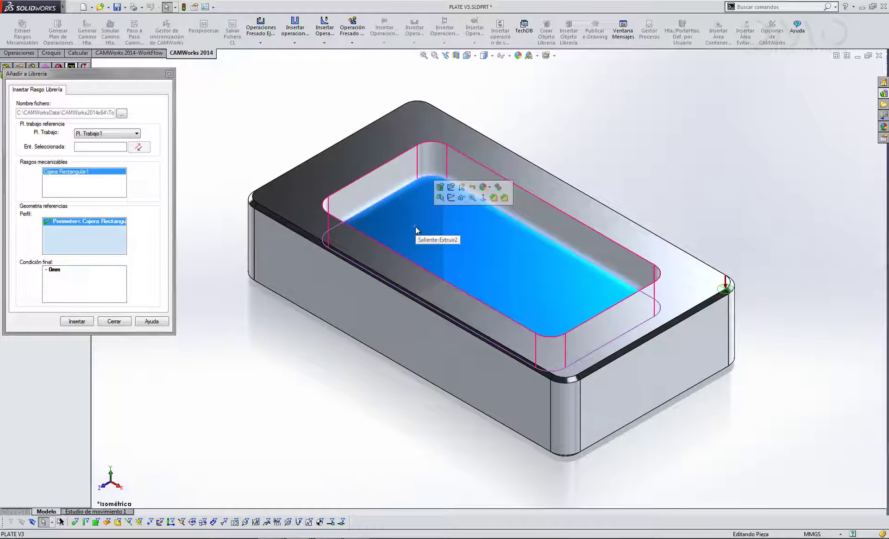
click(89, 323)
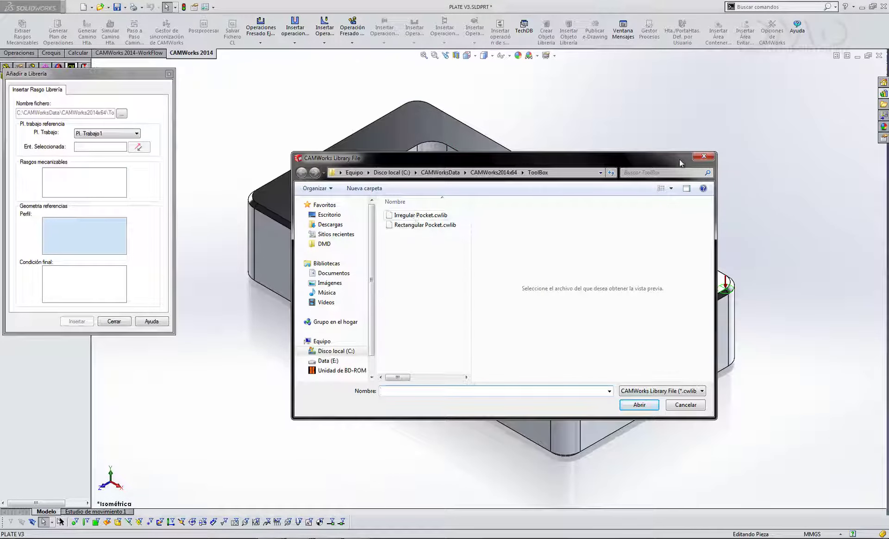
click(704, 157)
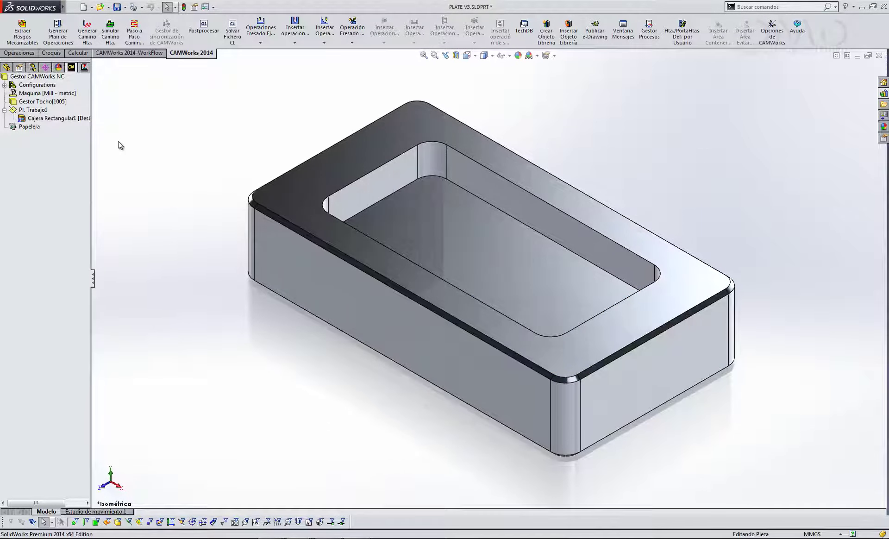
- Review the tool, feed/speed and roughing settings of Cajera Rectangular1's Desbaste2_1 operation
click(62, 120)
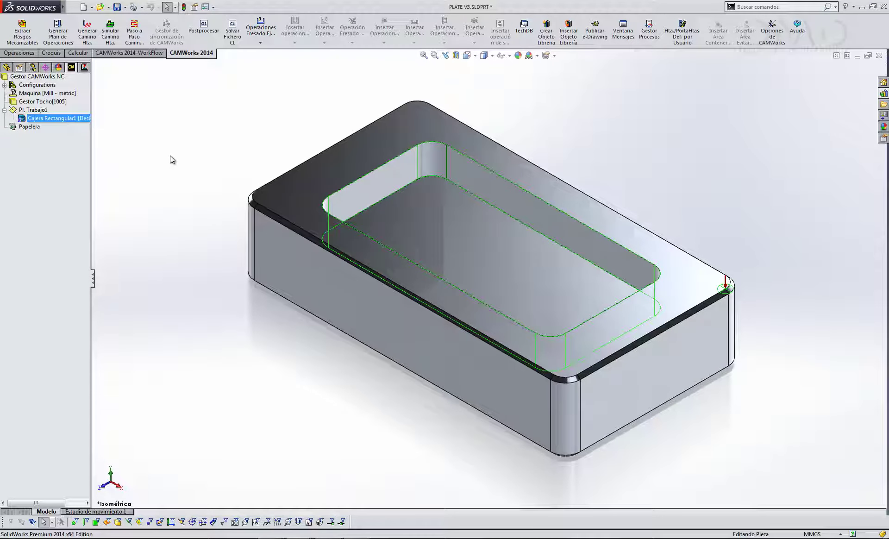
click(85, 68)
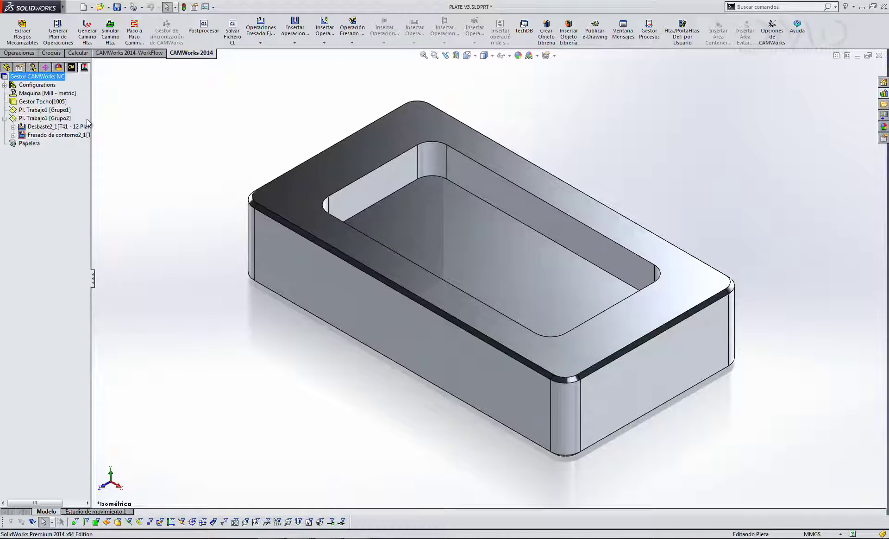
double_click(72, 127)
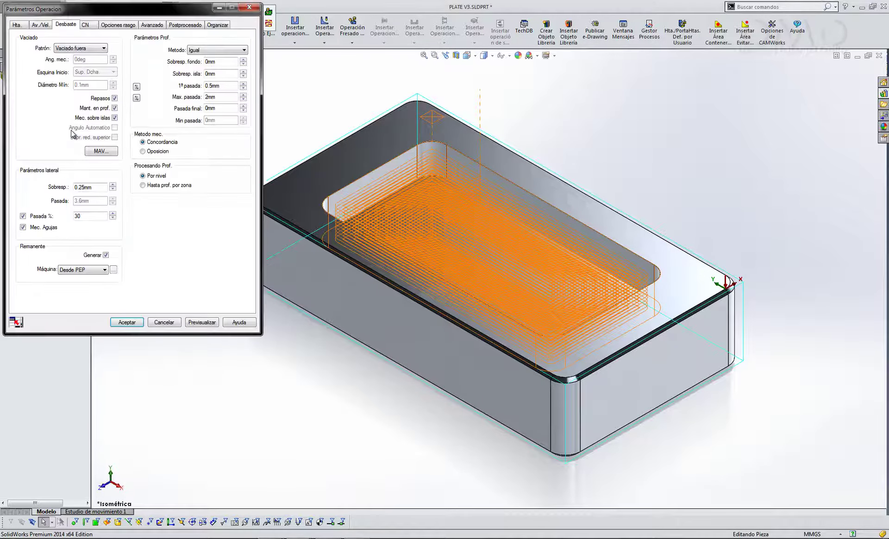
click(21, 27)
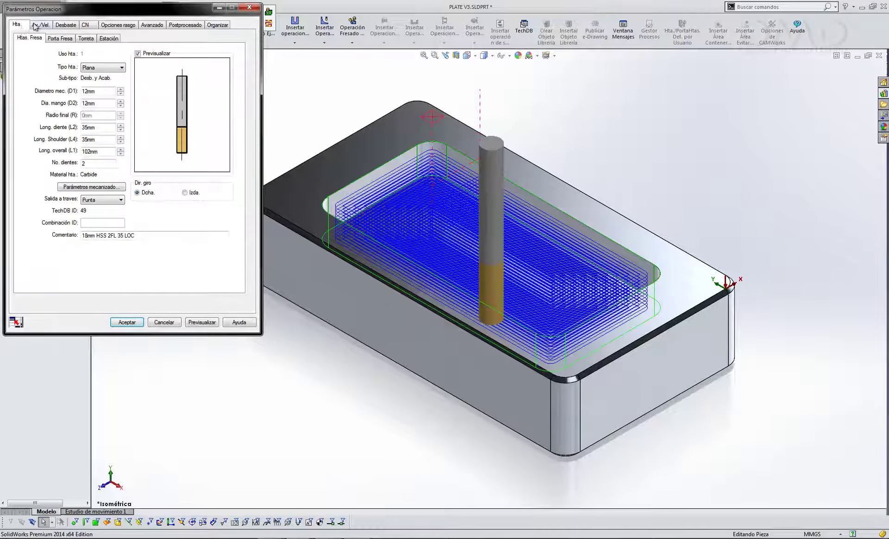
click(37, 25)
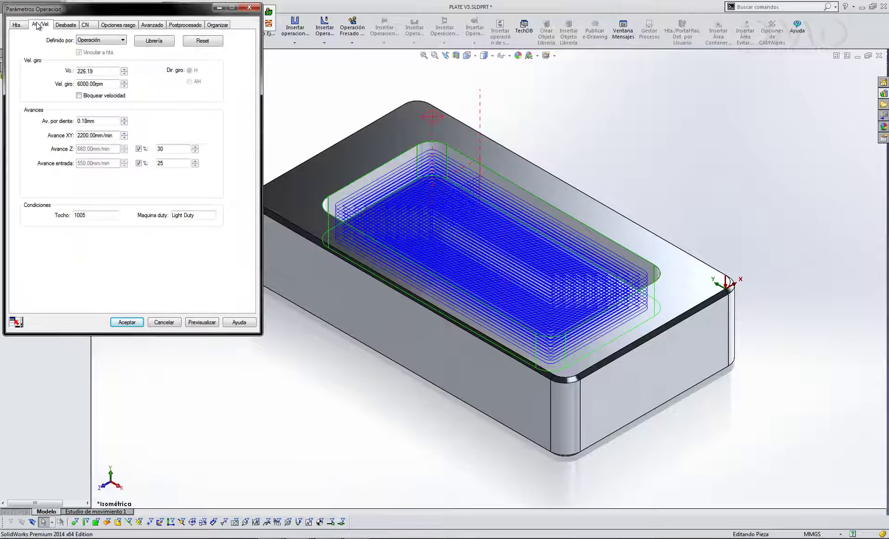
click(65, 25)
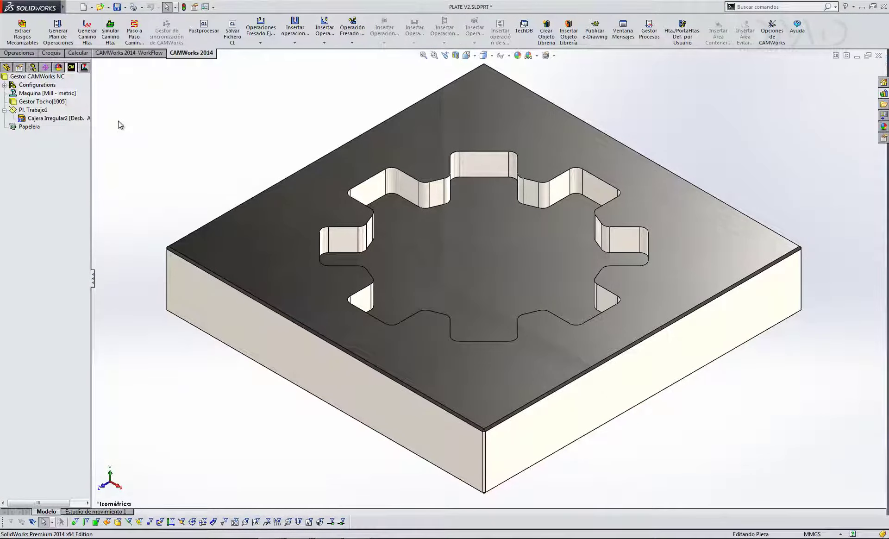
- Show the Desbaste2 and Fresado de contorno2 toolpaths for PLATE V2's gear-shaped pocket
click(84, 67)
click(82, 119)
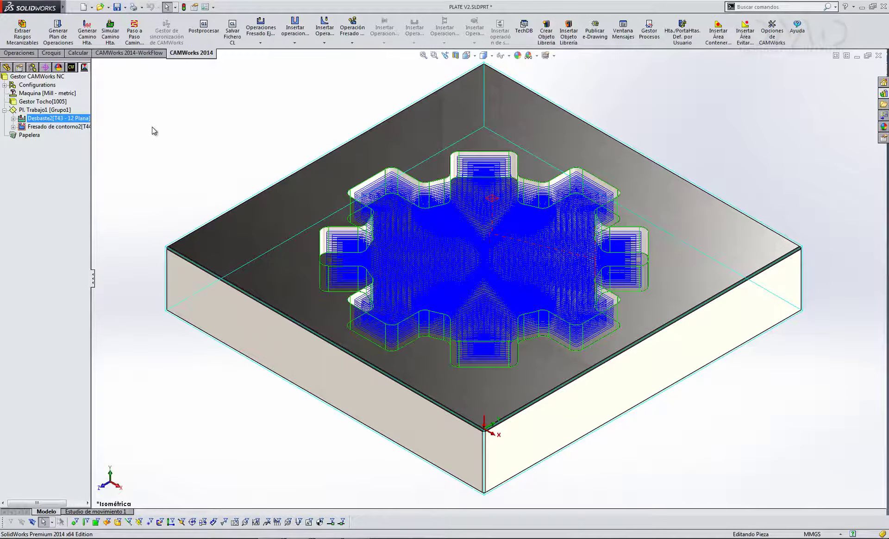
click(77, 126)
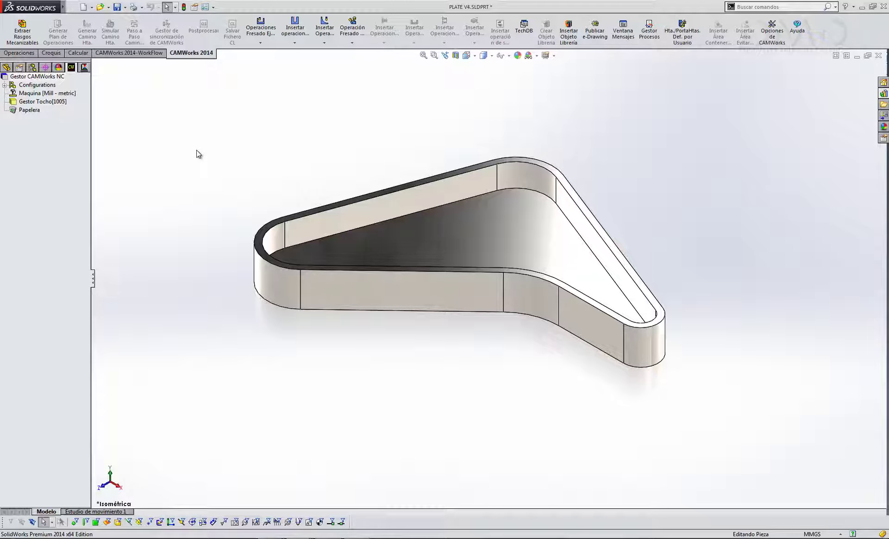
- Insert Irregular Pocket.cwlib as Cajera Irregular1, profiled on the triangular floor and ending at the top face
click(569, 43)
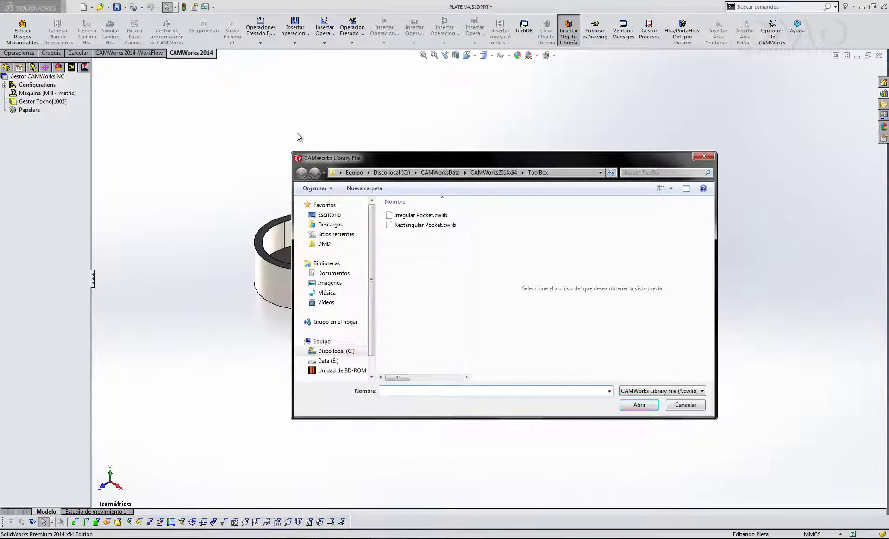
click(398, 216)
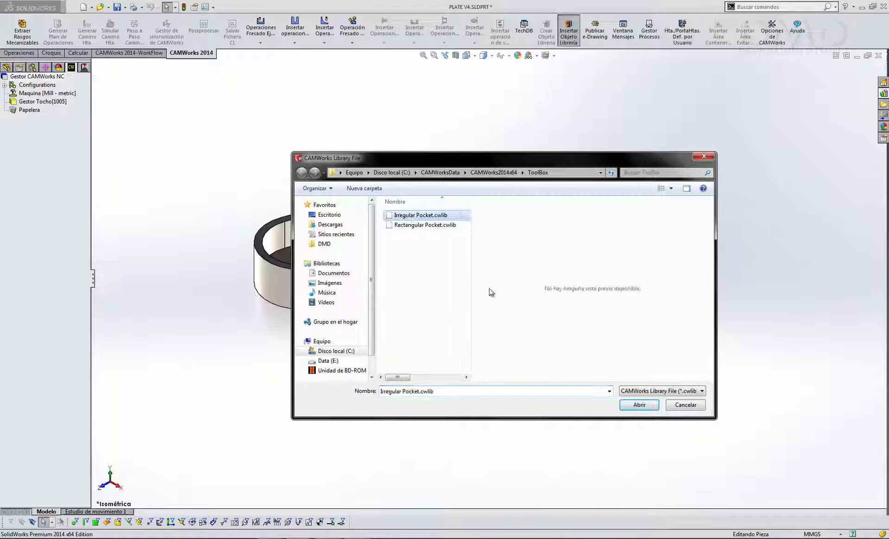
click(634, 403)
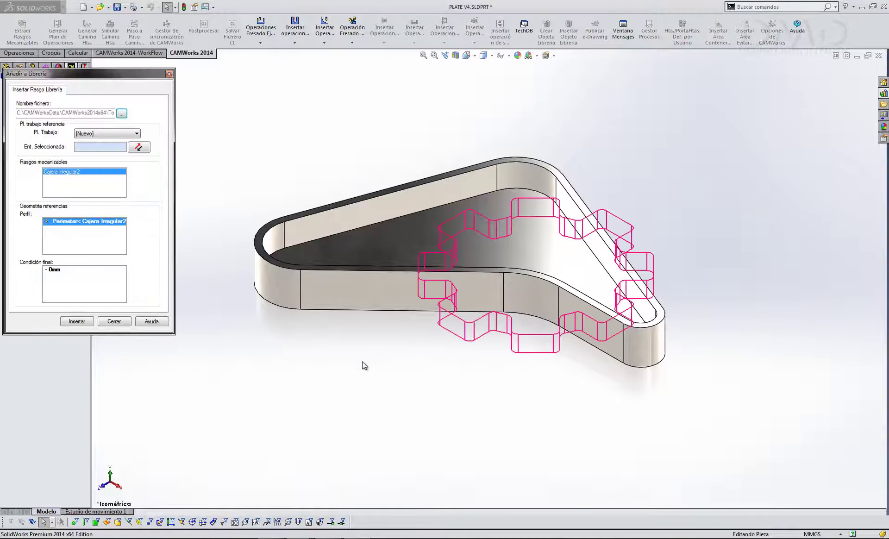
scroll(260, 234, down, 3)
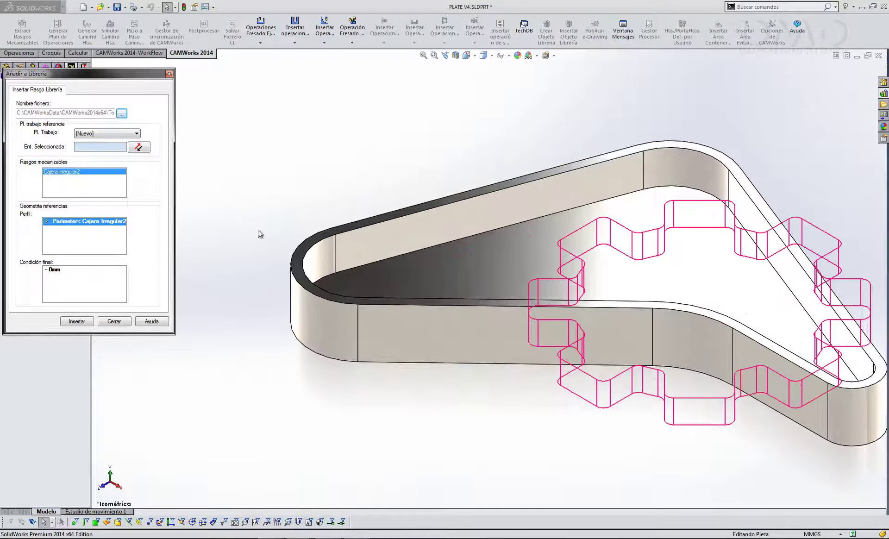
click(298, 249)
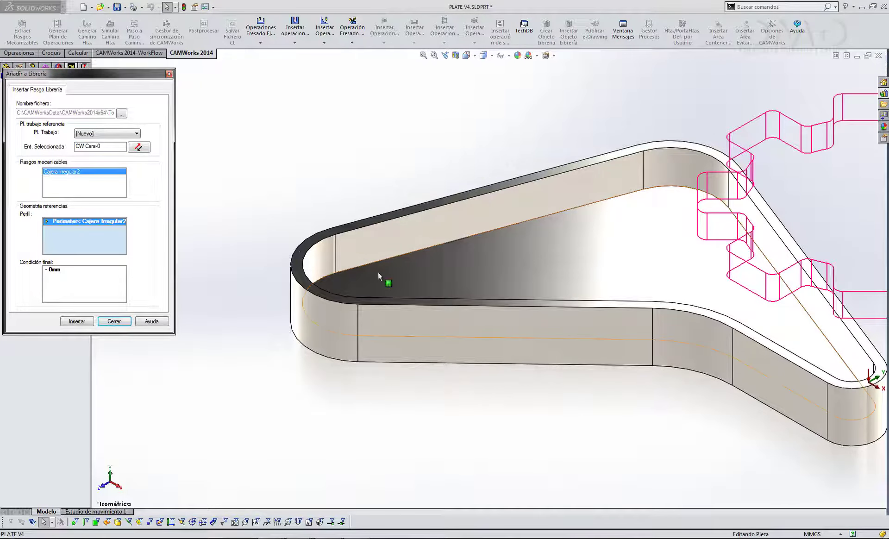
click(482, 270)
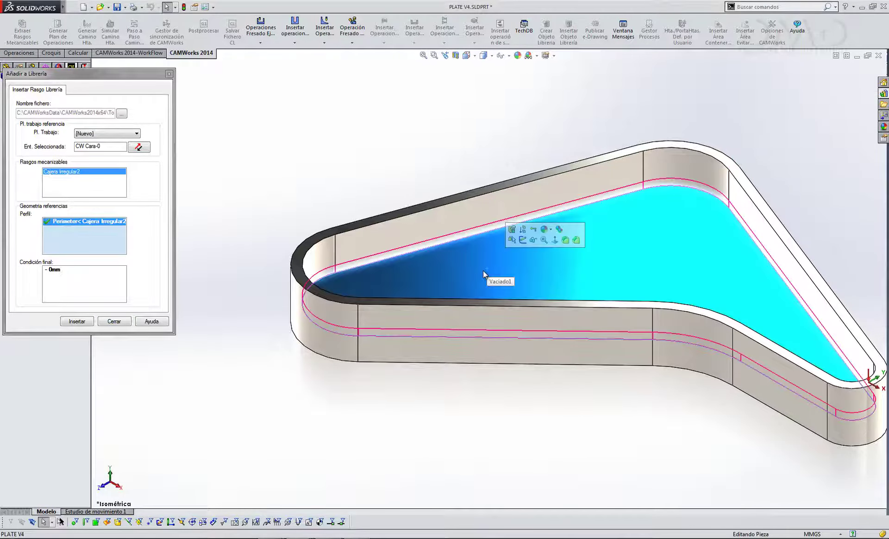
click(97, 276)
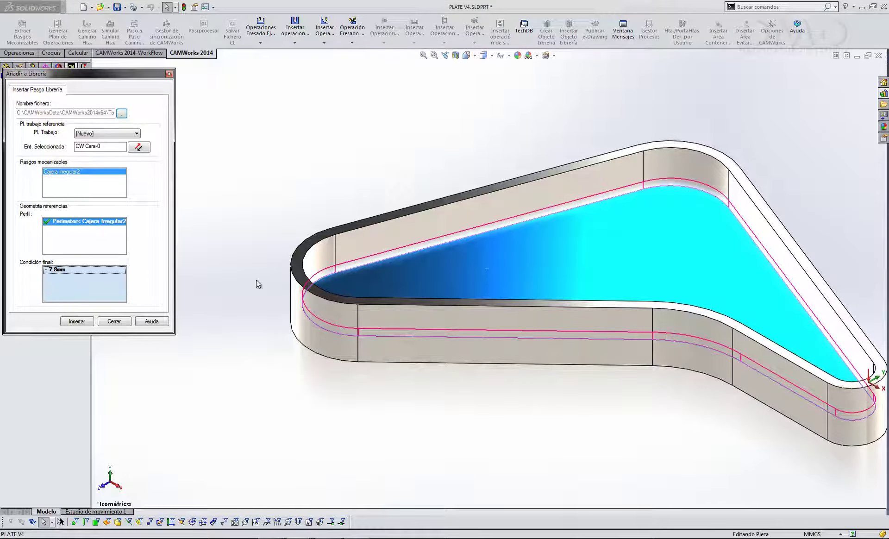
click(369, 221)
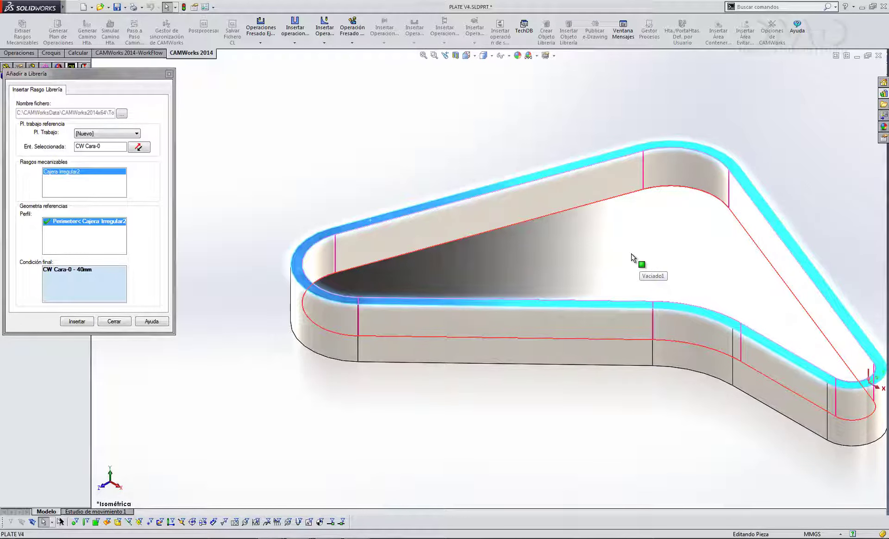
click(72, 320)
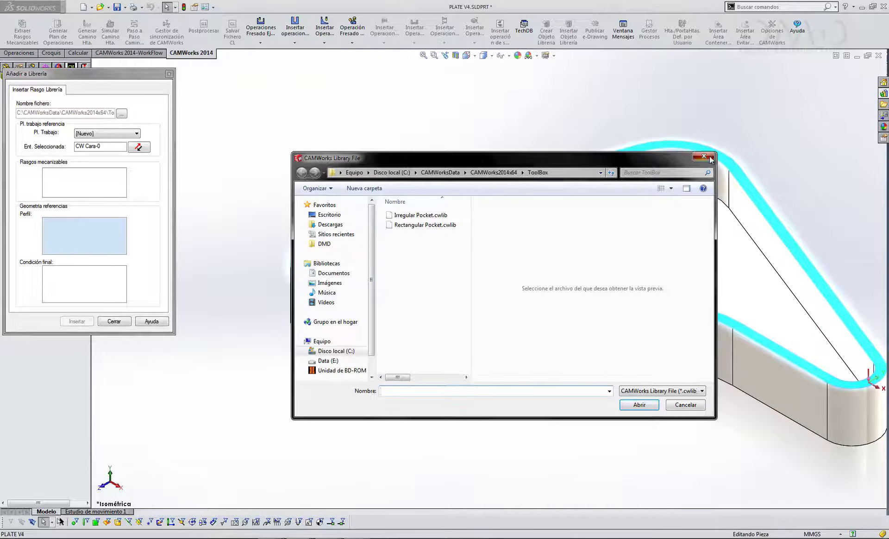
click(88, 118)
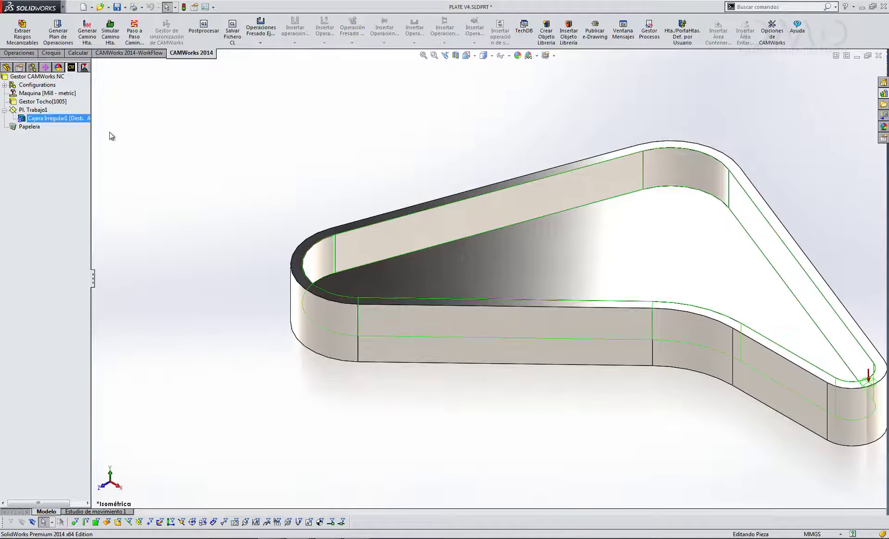
- Show the Desbaste2_1 and Fresado de contorno2_1 toolpaths for PLATE V4's new pocket
click(85, 67)
click(76, 116)
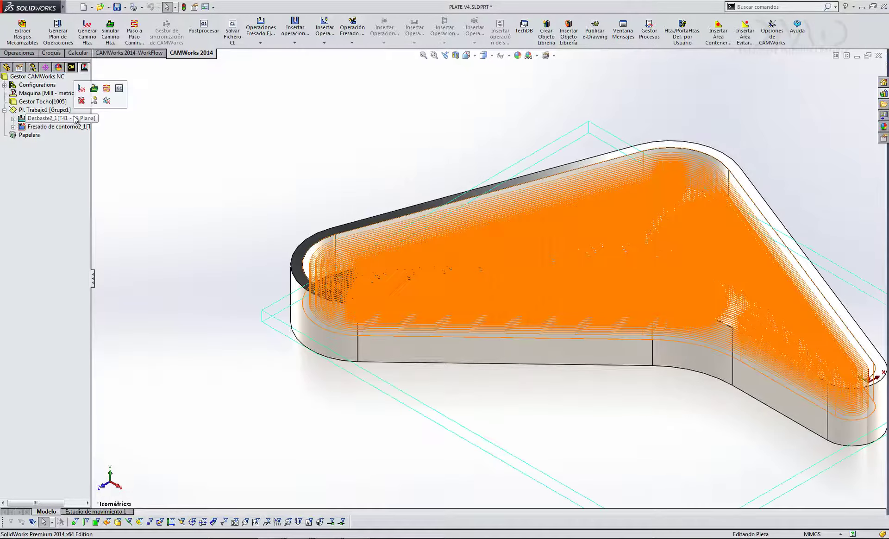
click(69, 126)
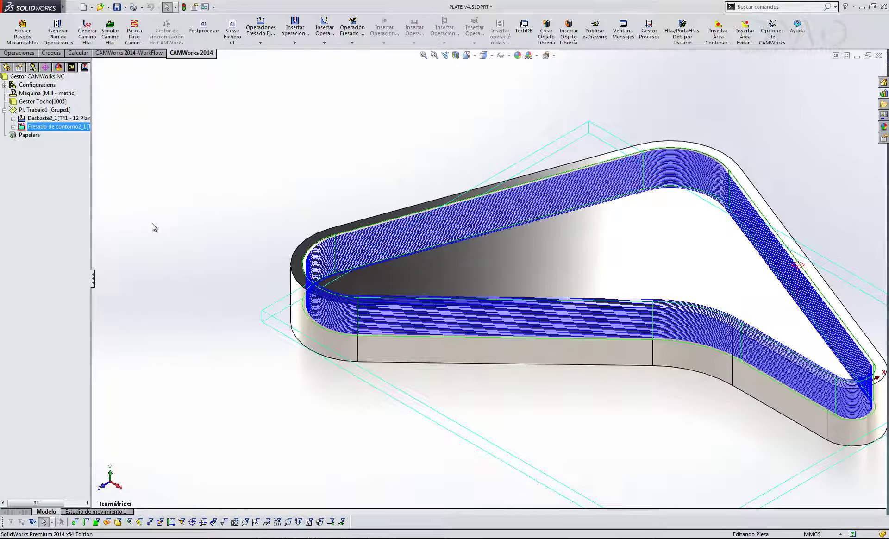